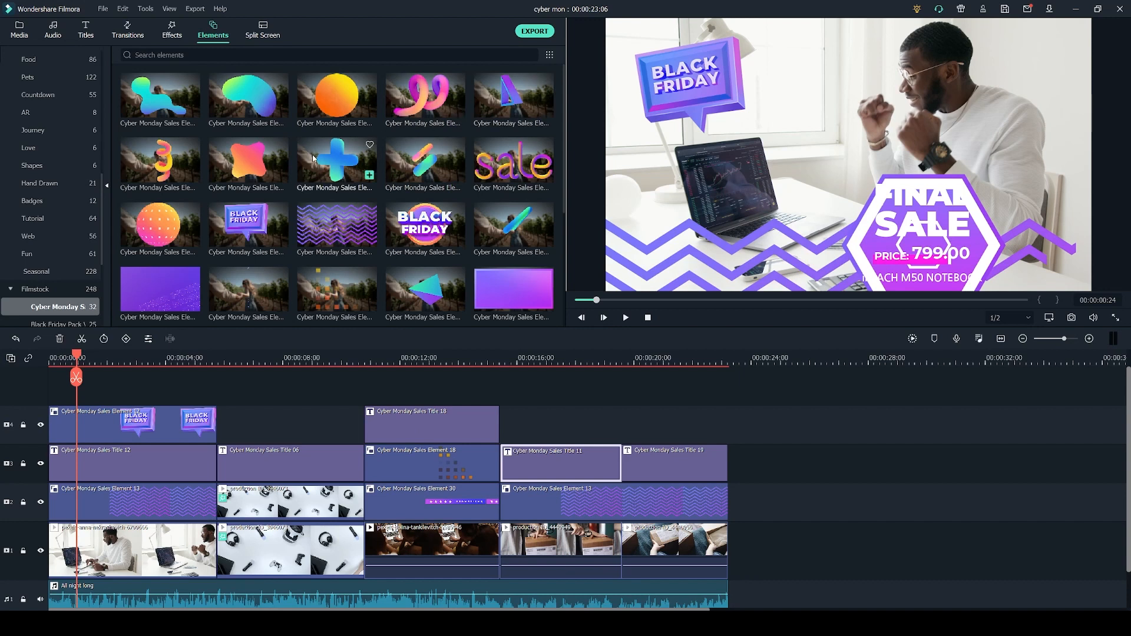
# Preview several Cyber Monday Sales element and title templates.
pyautogui.scroll(-3, 318, 165)
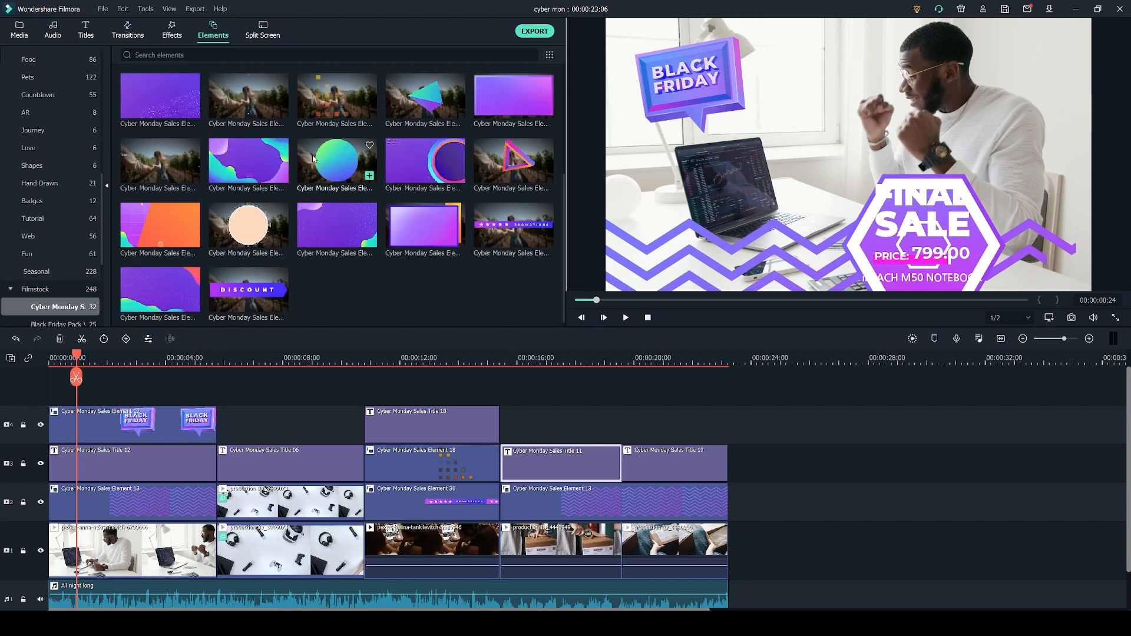
pyautogui.click(151, 240)
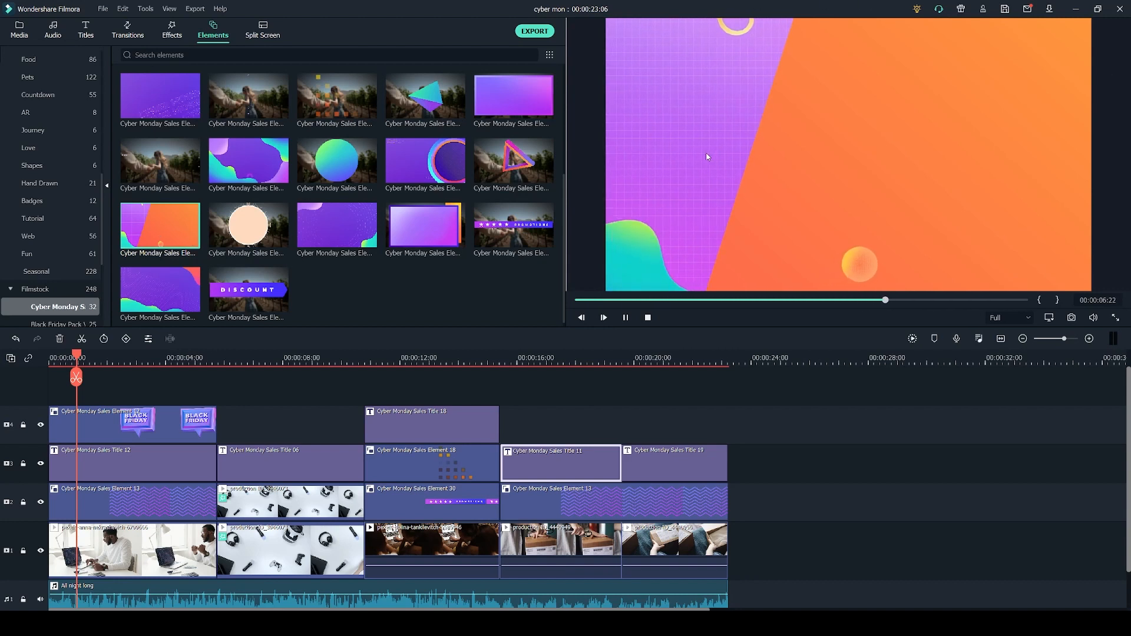
pyautogui.click(302, 398)
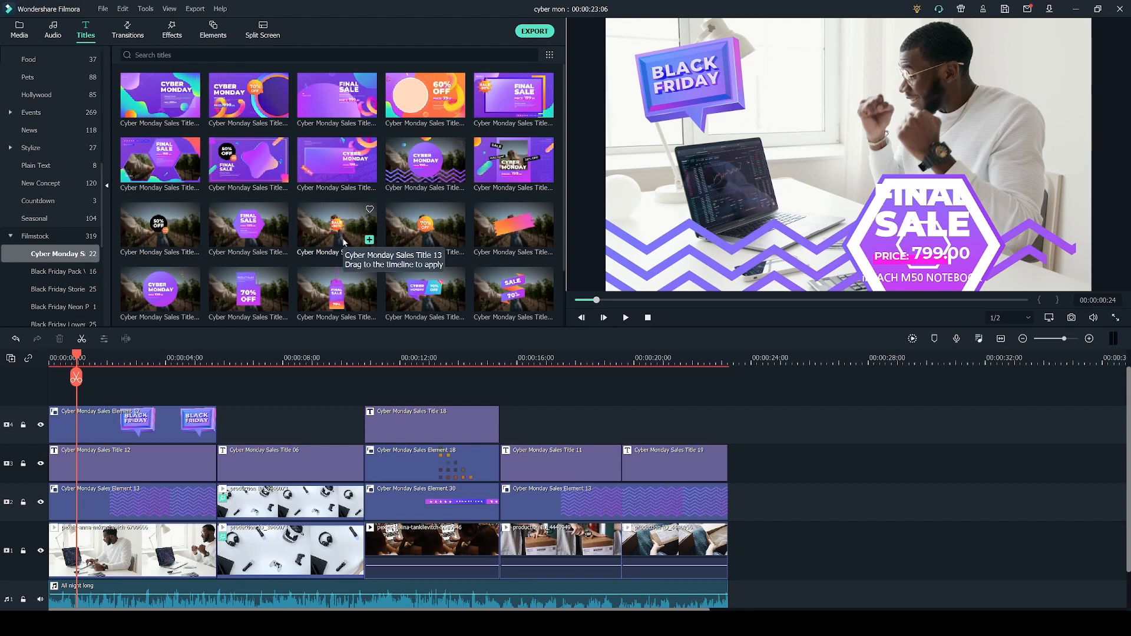
pyautogui.click(152, 101)
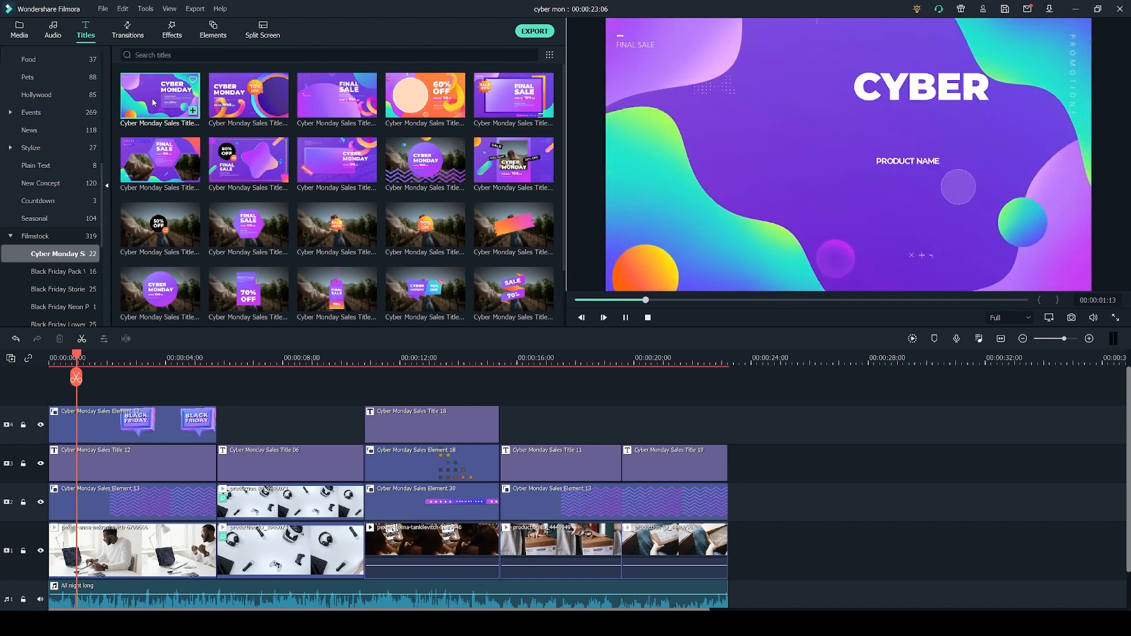
pyautogui.click(160, 161)
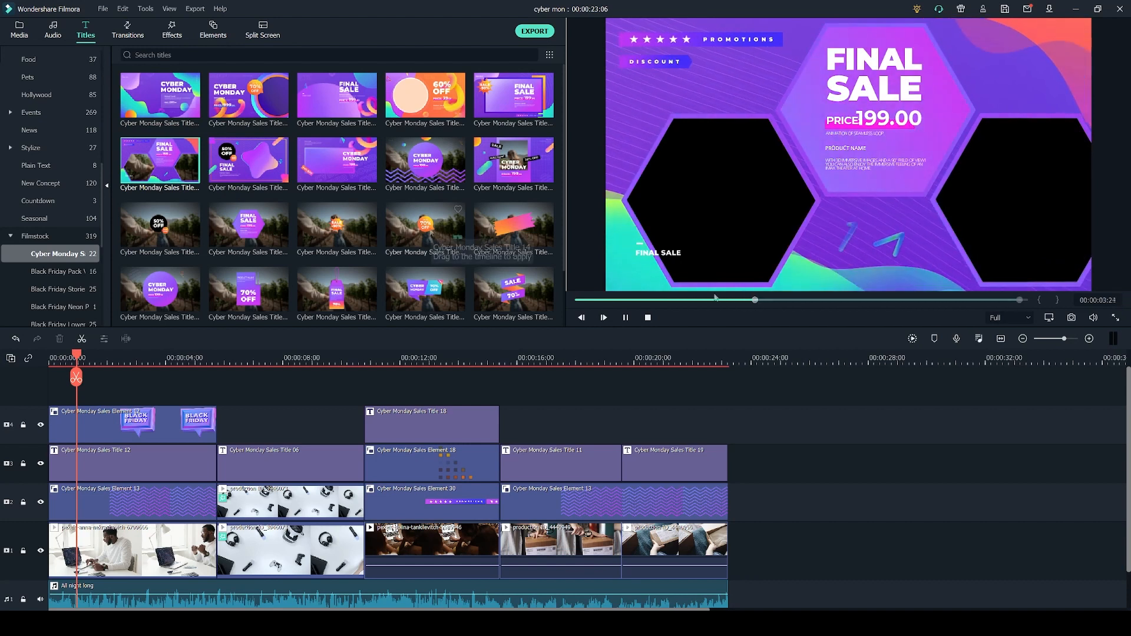
pyautogui.click(429, 225)
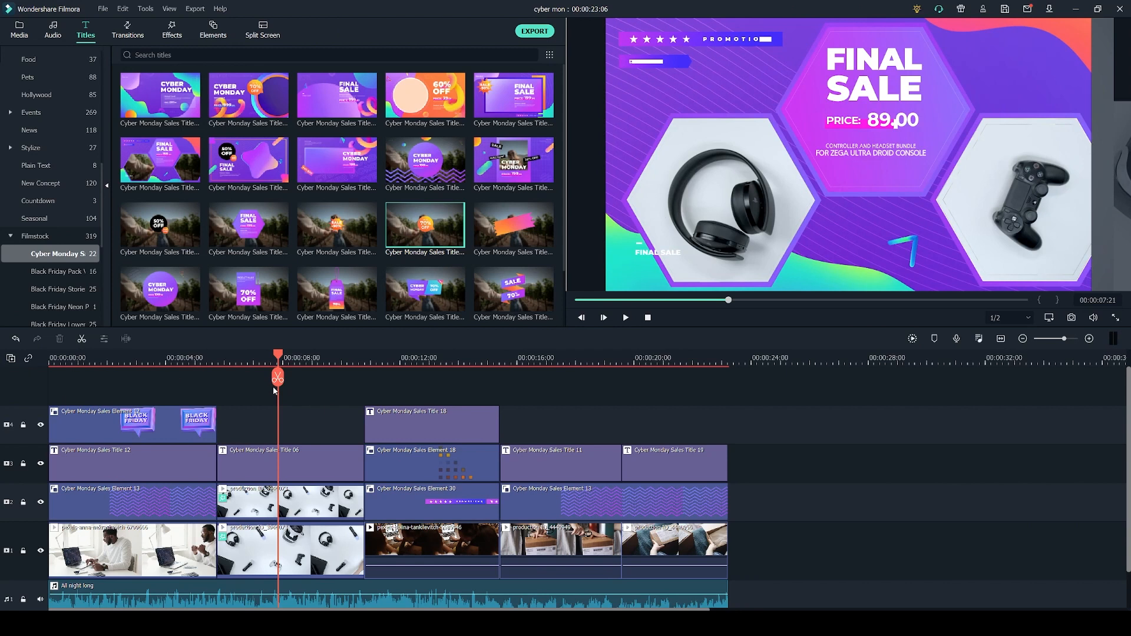
# Add the pexels-anna-nekrashevich clip from project media to track 2 after the existing clips.
pyautogui.moveTo(276, 380); pyautogui.dragTo(159, 377)
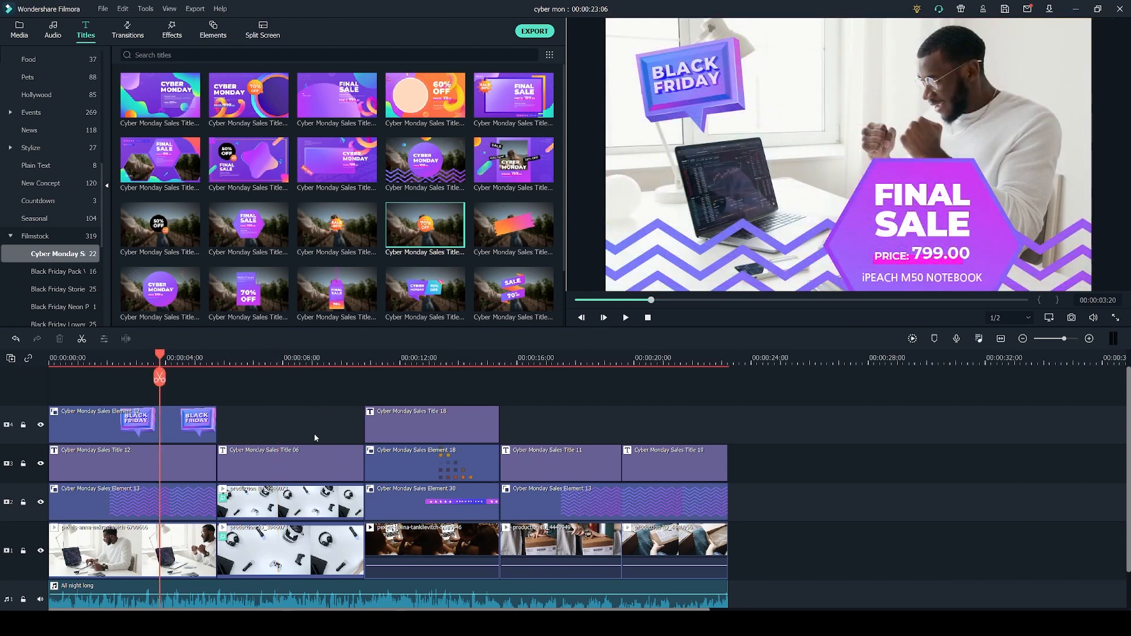
pyautogui.click(20, 29)
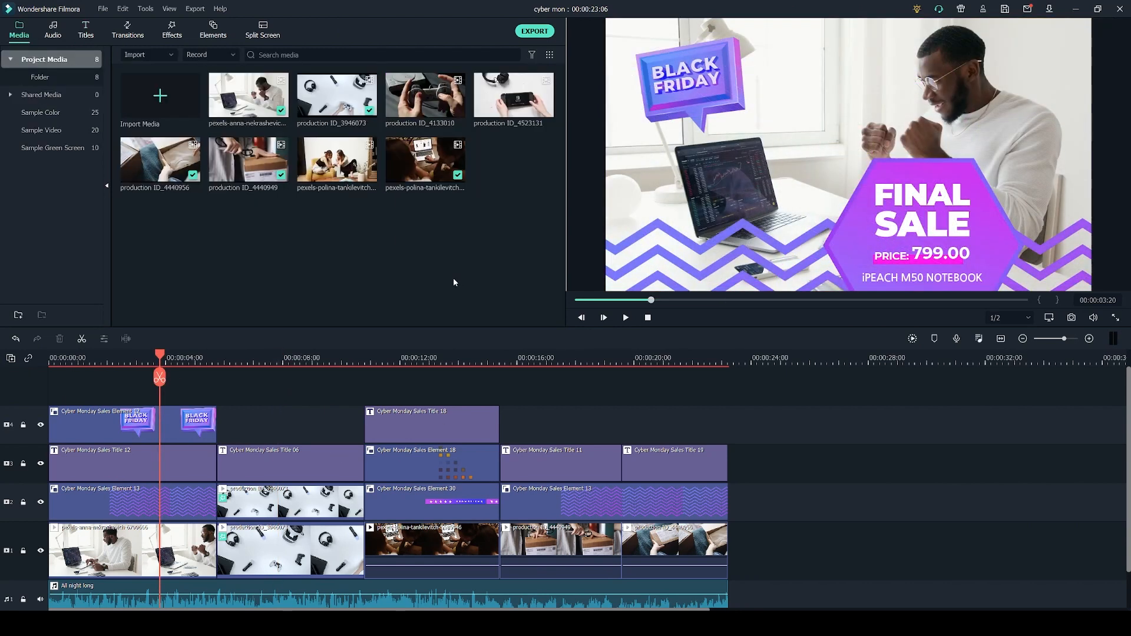
pyautogui.moveTo(248, 95); pyautogui.dragTo(799, 499)
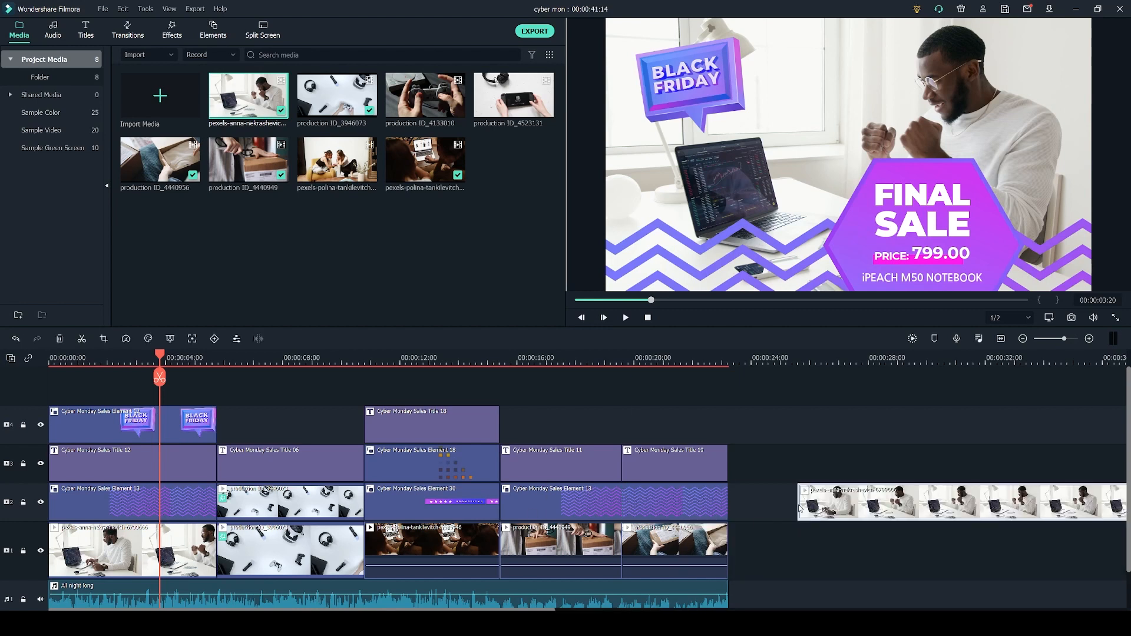
# Place Cyber Monday Sales Title 12 above the new clip and extend it to the clip's end.
pyautogui.click(840, 355)
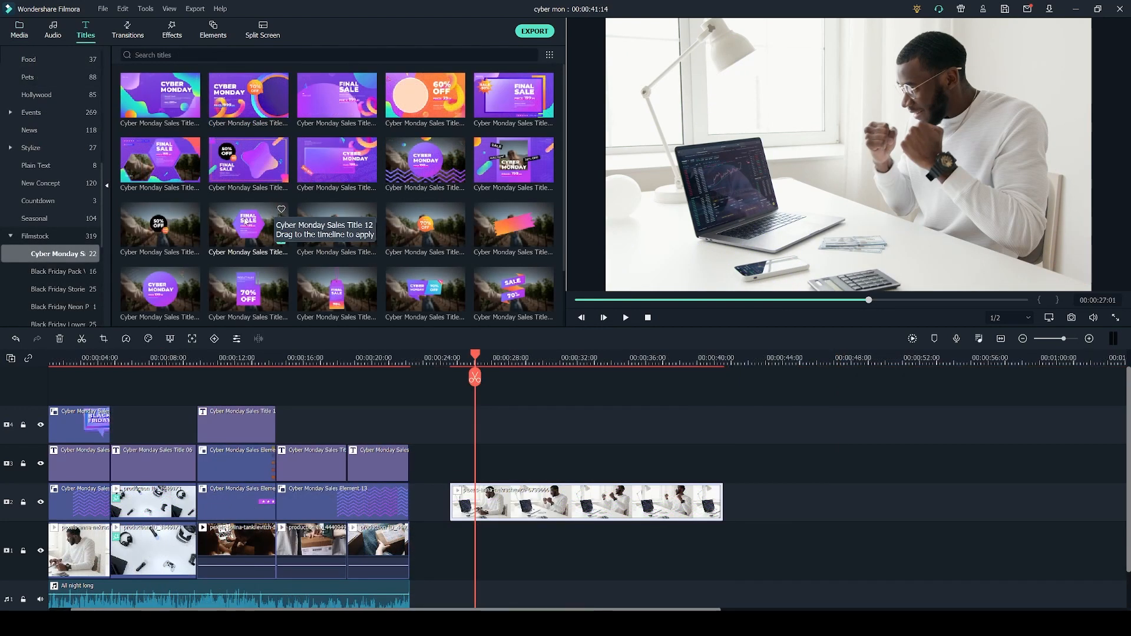
pyautogui.click(248, 232)
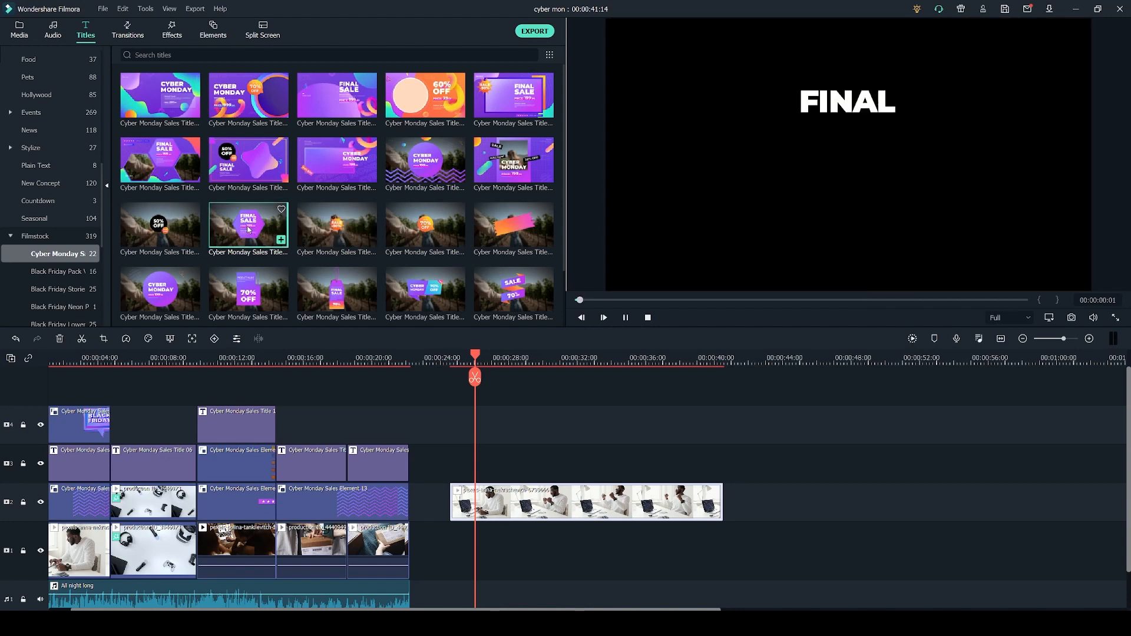
pyautogui.moveTo(334, 324); pyautogui.dragTo(489, 476)
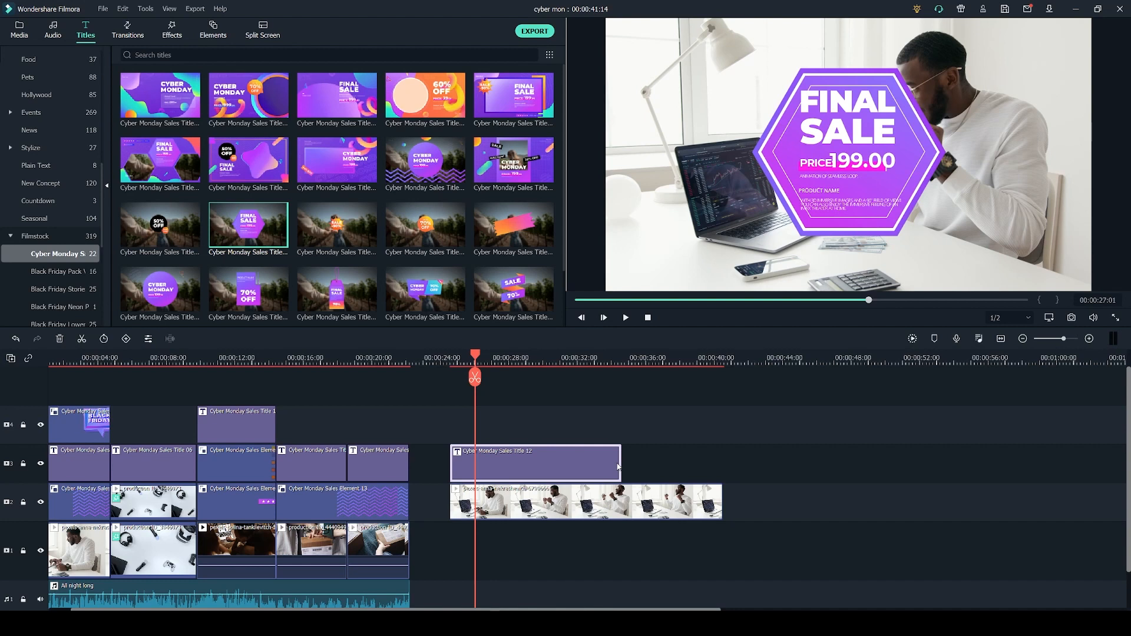
pyautogui.moveTo(622, 462); pyautogui.dragTo(721, 466)
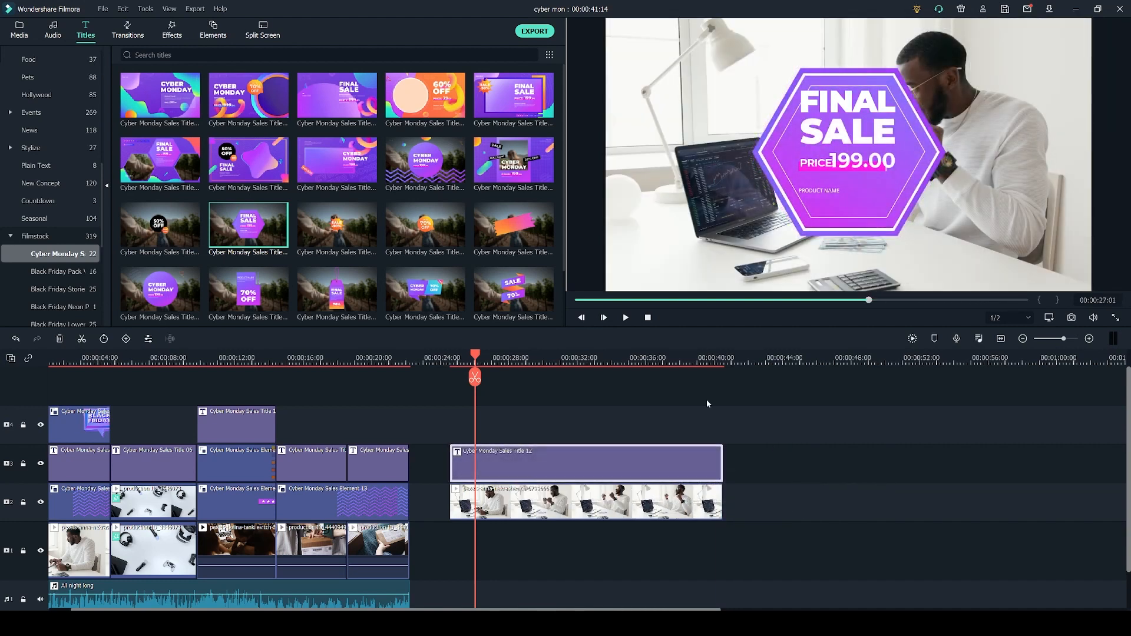
# Open the title for editing and move the whole title group up and to the right.
pyautogui.doubleClick(554, 460)
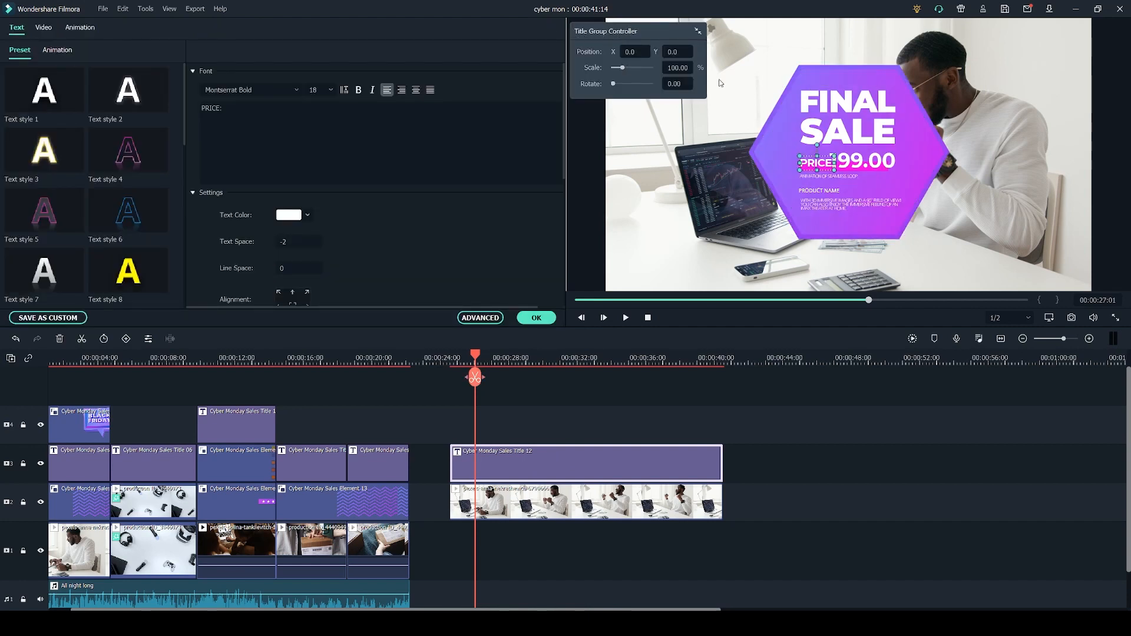
pyautogui.moveTo(622, 69); pyautogui.dragTo(628, 76)
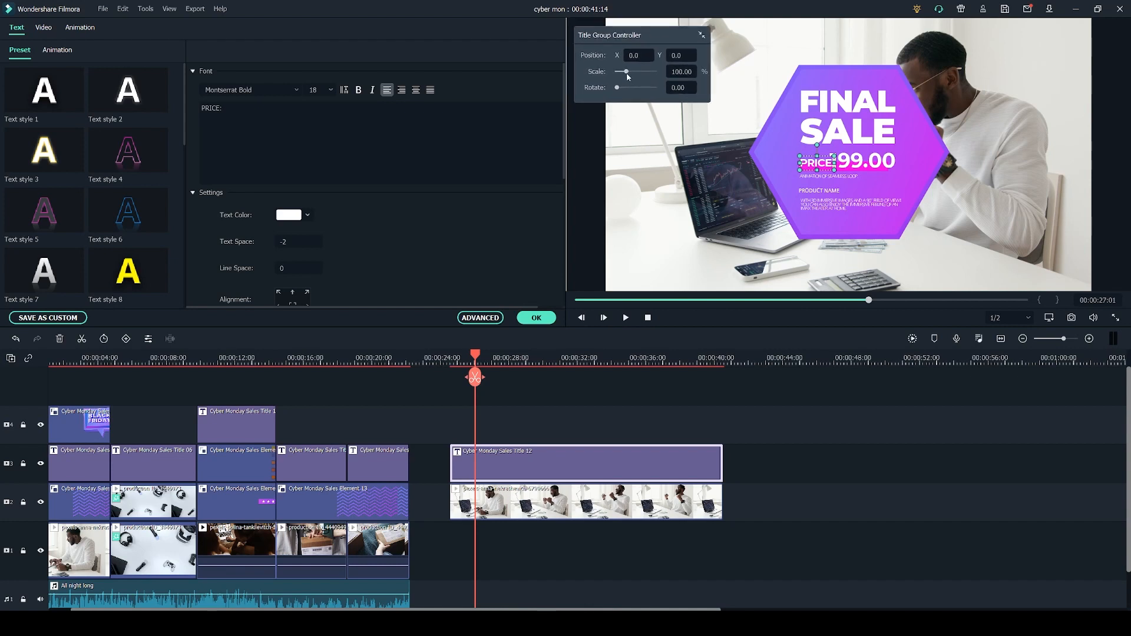
pyautogui.moveTo(863, 163); pyautogui.dragTo(901, 197)
# Set the title's price text to 799.00.
pyautogui.click(877, 143)
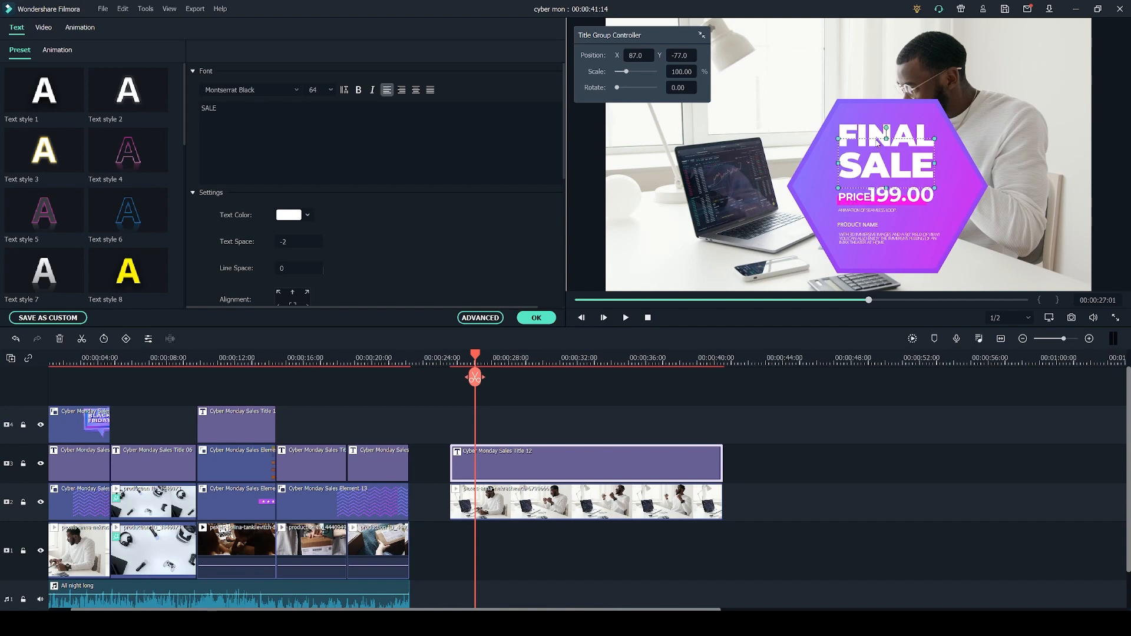
pyautogui.click(868, 139)
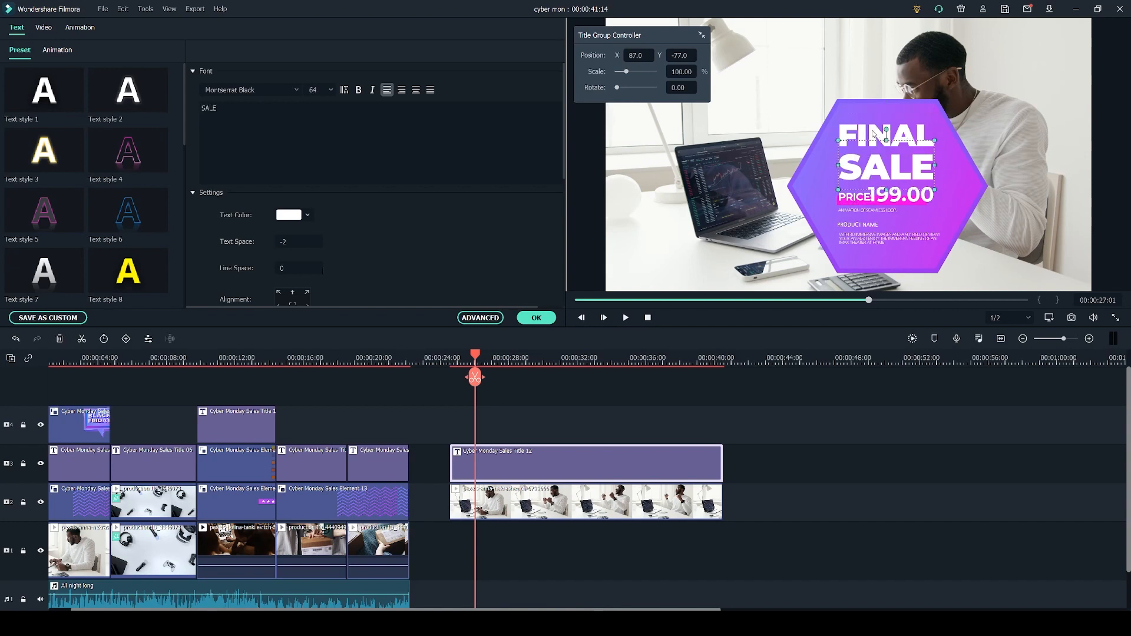
pyautogui.click(884, 203)
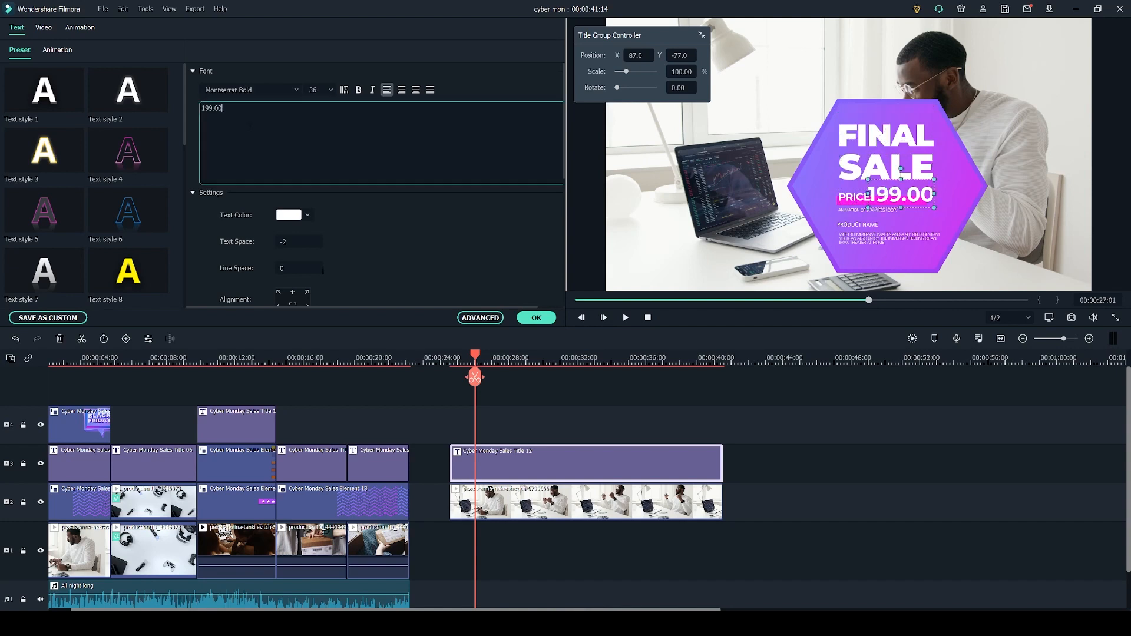
pyautogui.press('BackSpace')
pyautogui.press('BackSpace')
pyautogui.press('BackSpace')
pyautogui.press('BackSpace')
pyautogui.press('BackSpace')
pyautogui.press('BackSpace')
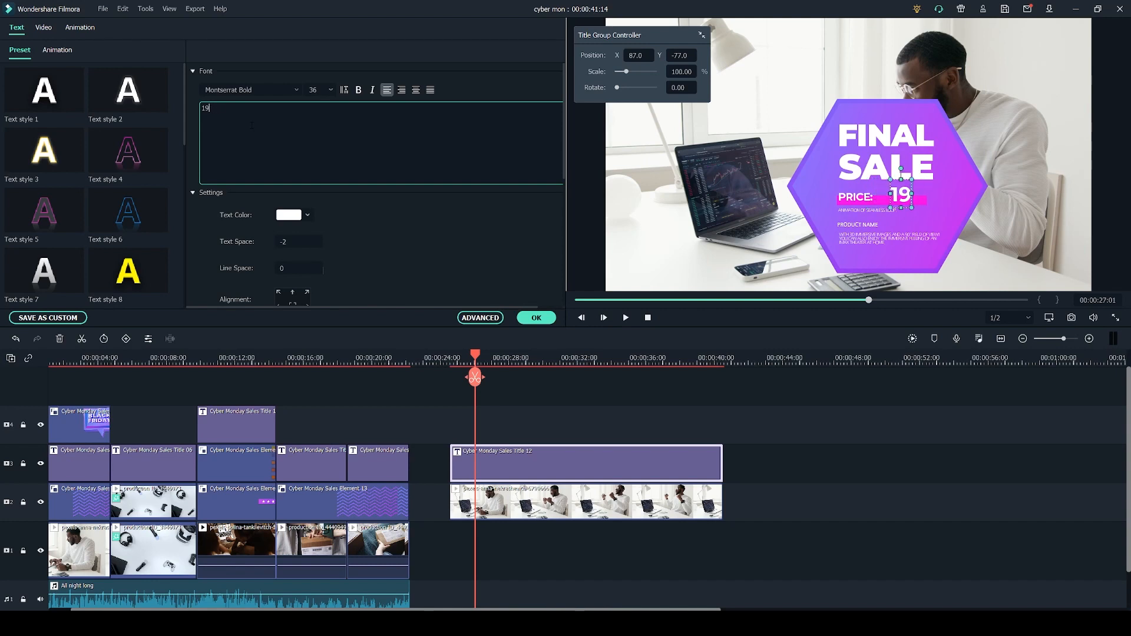
pyautogui.write('799.00')
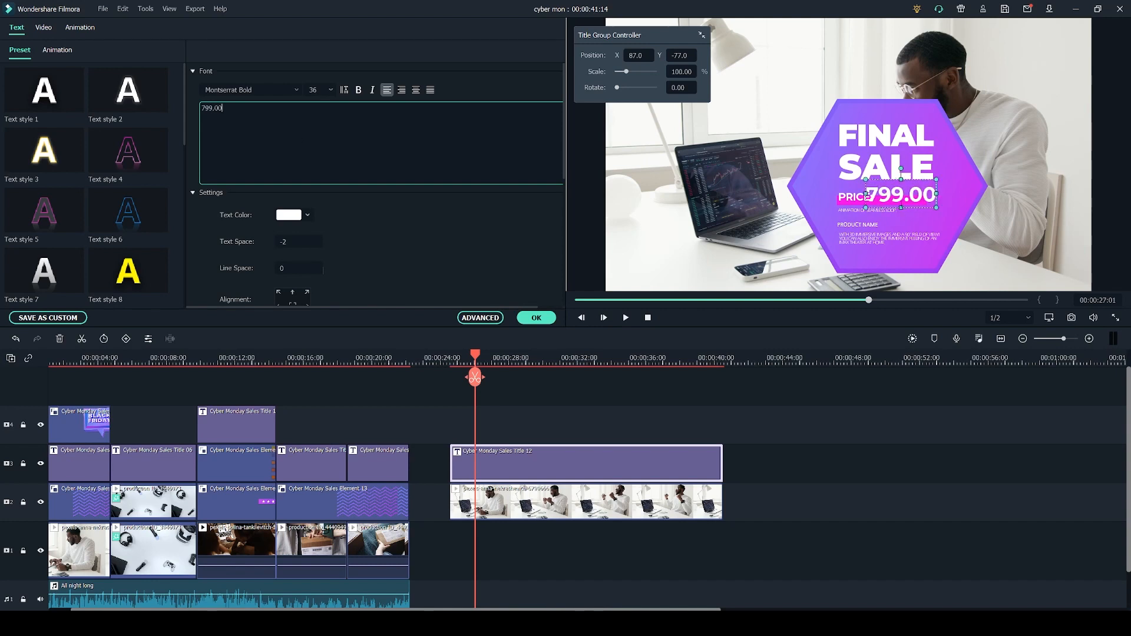
# Delete the descriptive paragraph text below the product name.
pyautogui.moveTo(887, 180); pyautogui.dragTo(842, 178)
pyautogui.click(871, 242)
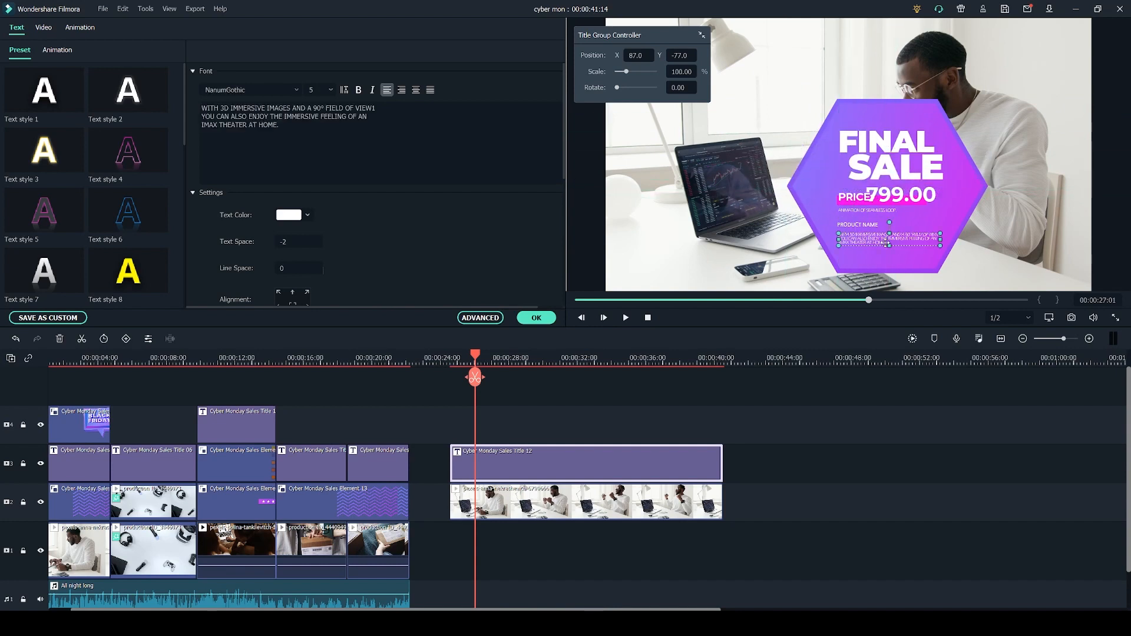
pyautogui.click(305, 178)
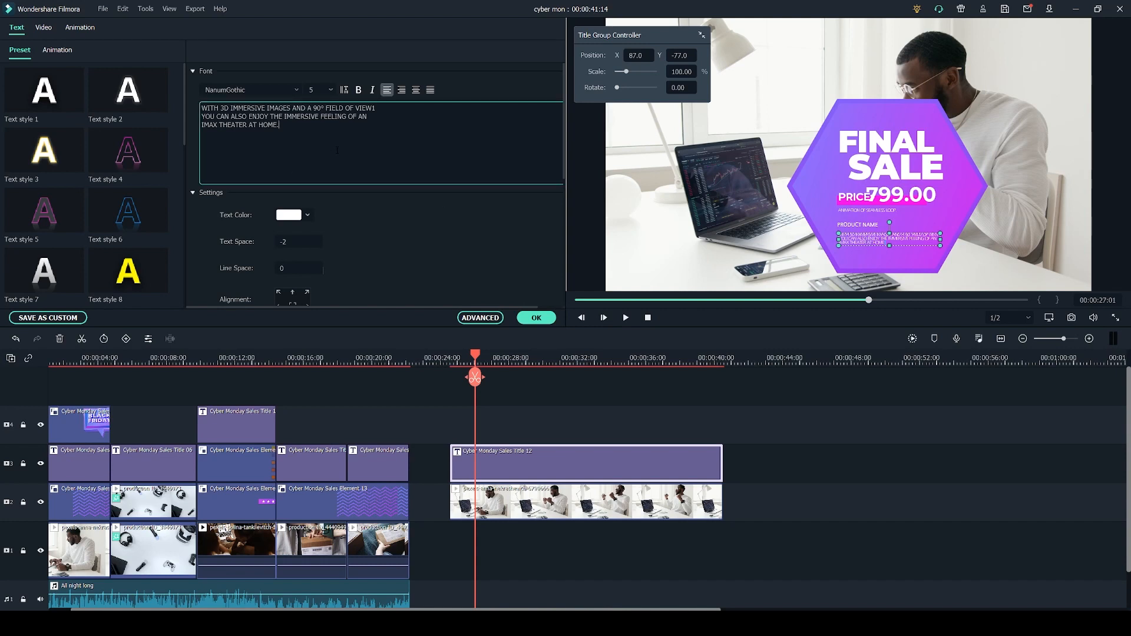
pyautogui.hotkey('ctrl', 'a')
pyautogui.press('BackSpace')
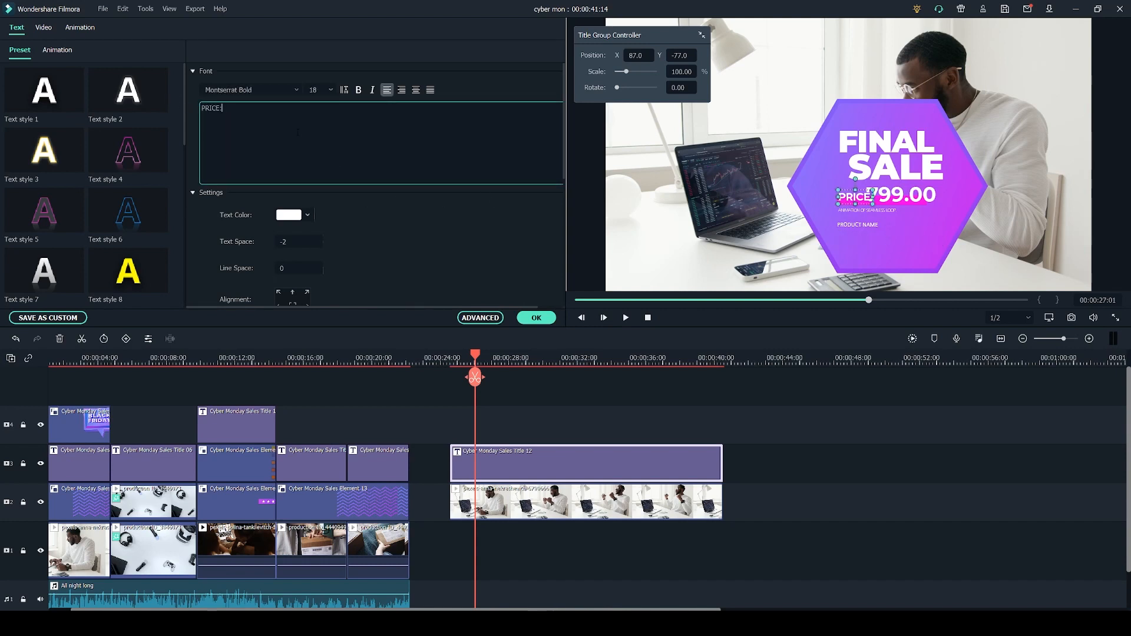
# Apply Text style 4 to the PRICE: label.
pyautogui.click(313, 89)
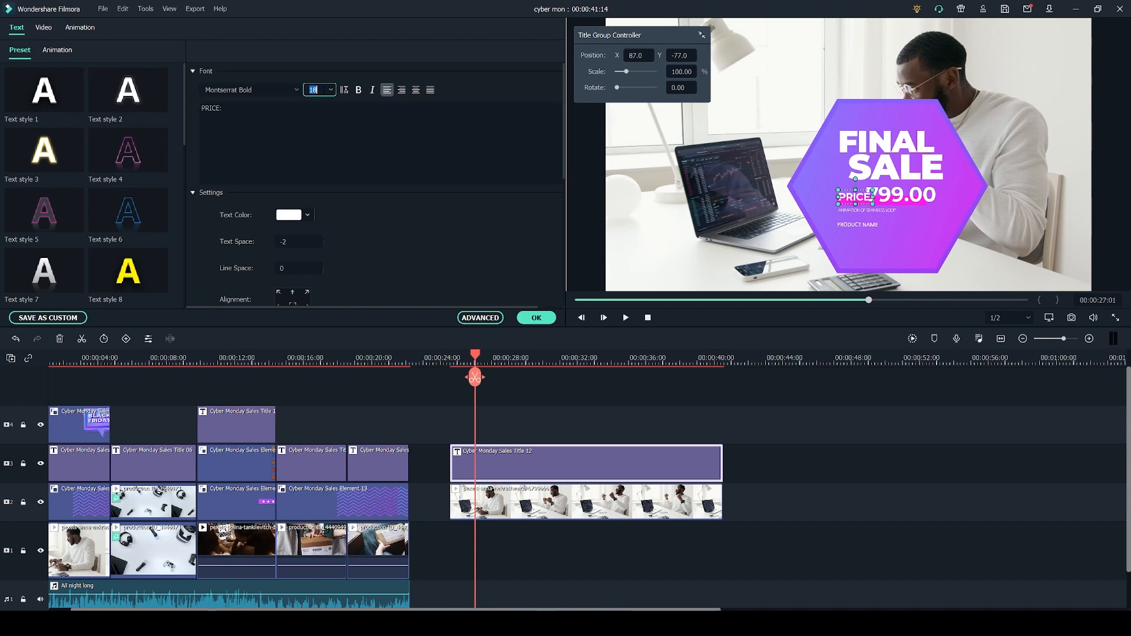
pyautogui.click(411, 232)
pyautogui.scroll(-1, 230, 247)
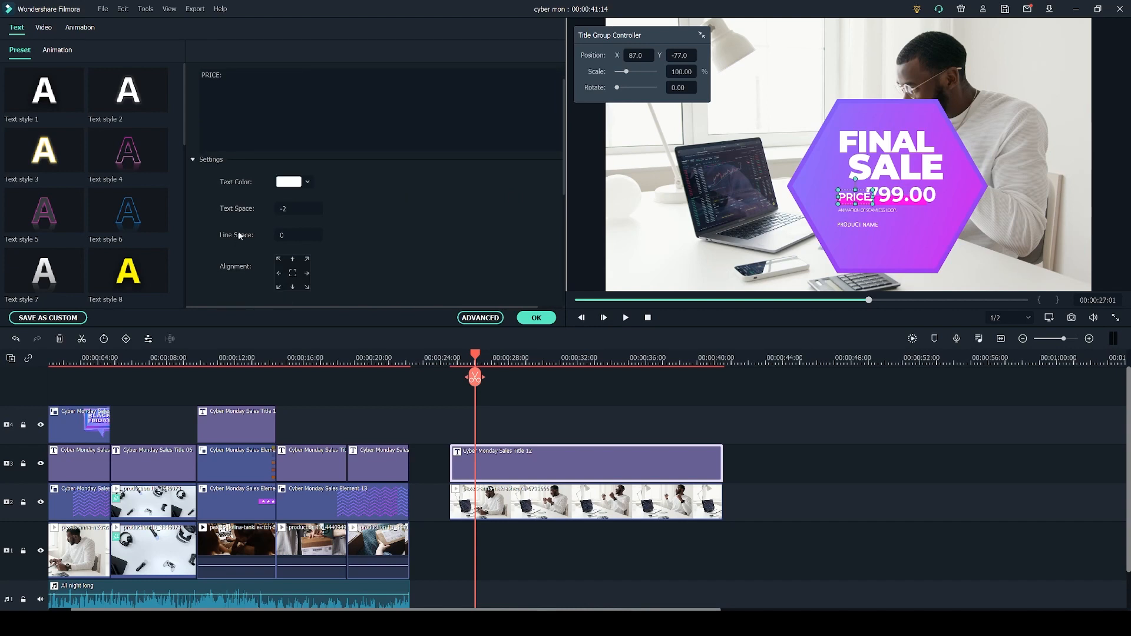
pyautogui.scroll(-7, 239, 230)
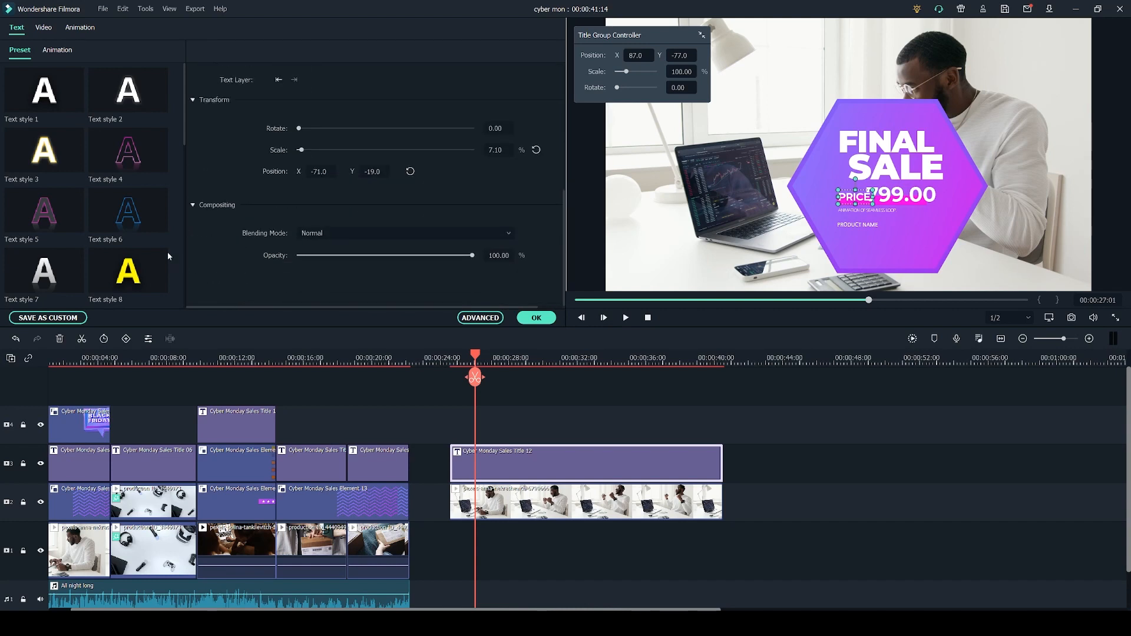
pyautogui.scroll(-5, 128, 228)
pyautogui.scroll(5, 126, 222)
pyautogui.click(127, 150)
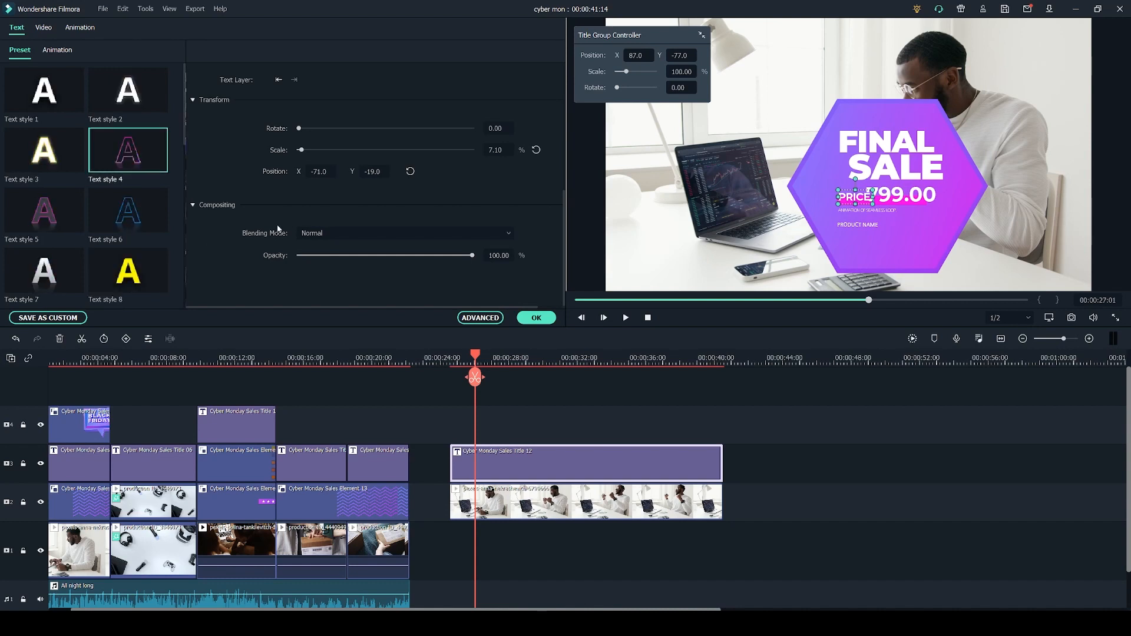
pyautogui.moveTo(132, 163)
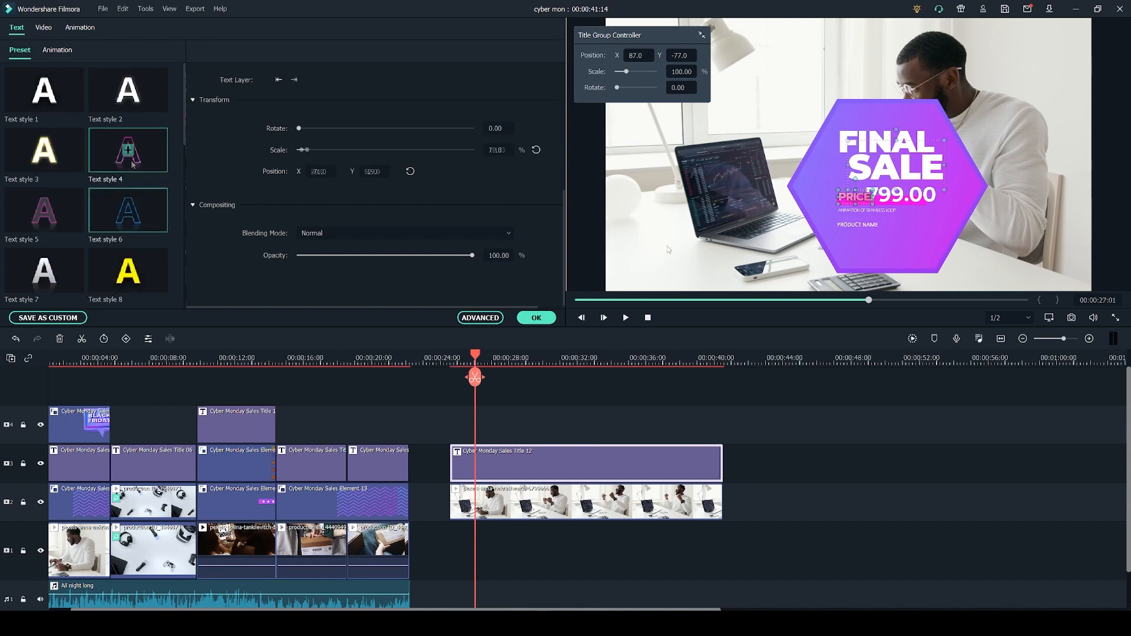
# Adjust the title's White Balance temperature and tint, then confirm the title edits.
pyautogui.click(796, 185)
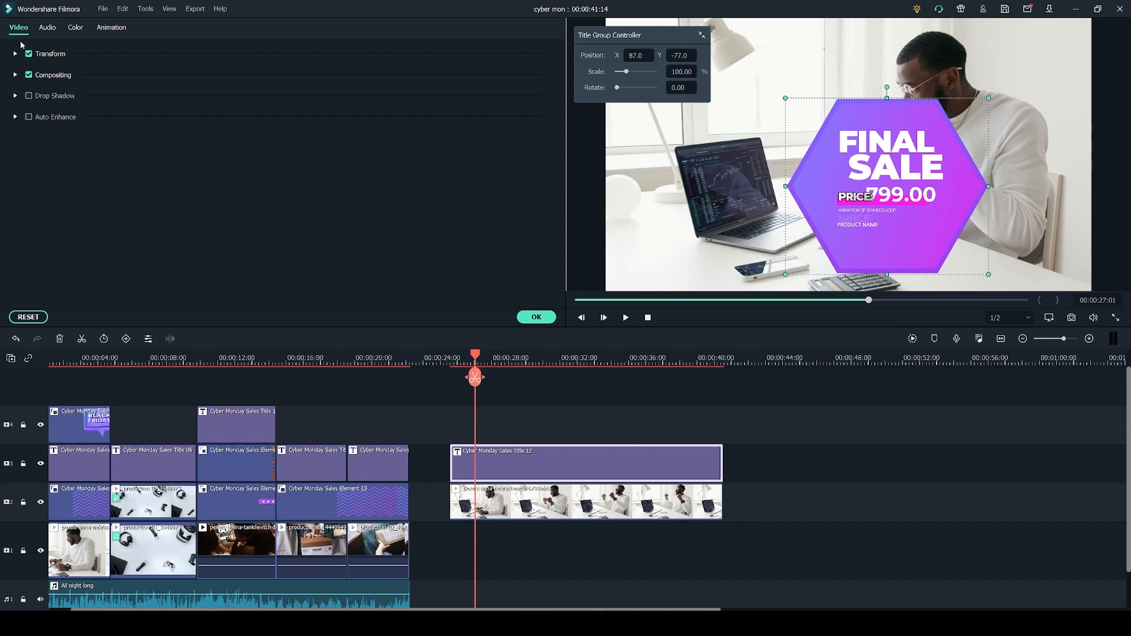
pyautogui.click(76, 29)
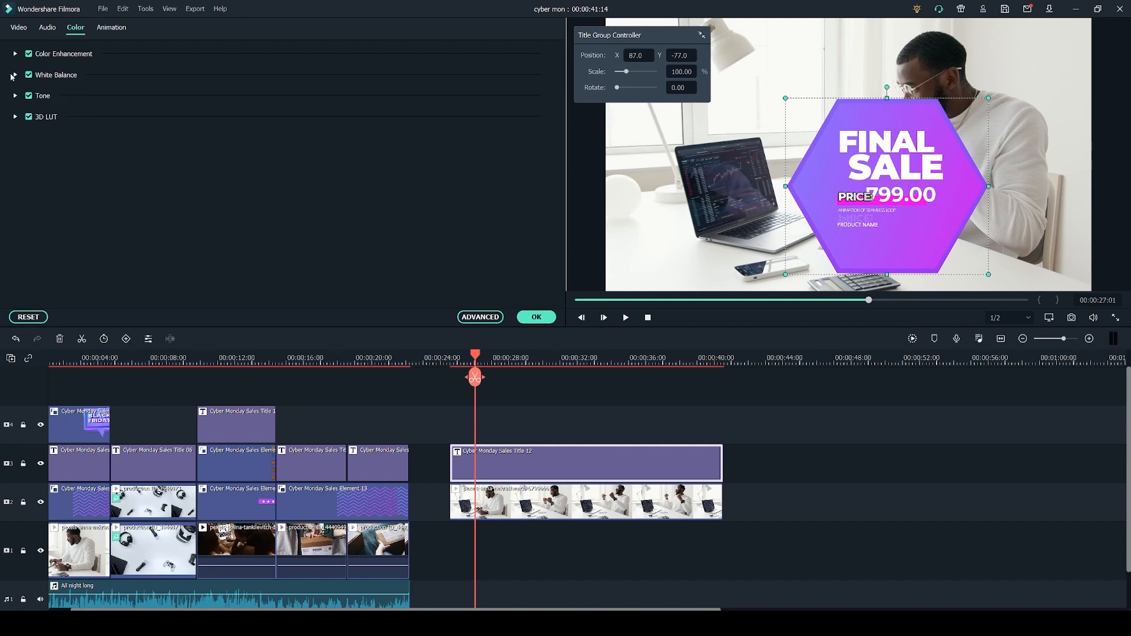
pyautogui.click(14, 75)
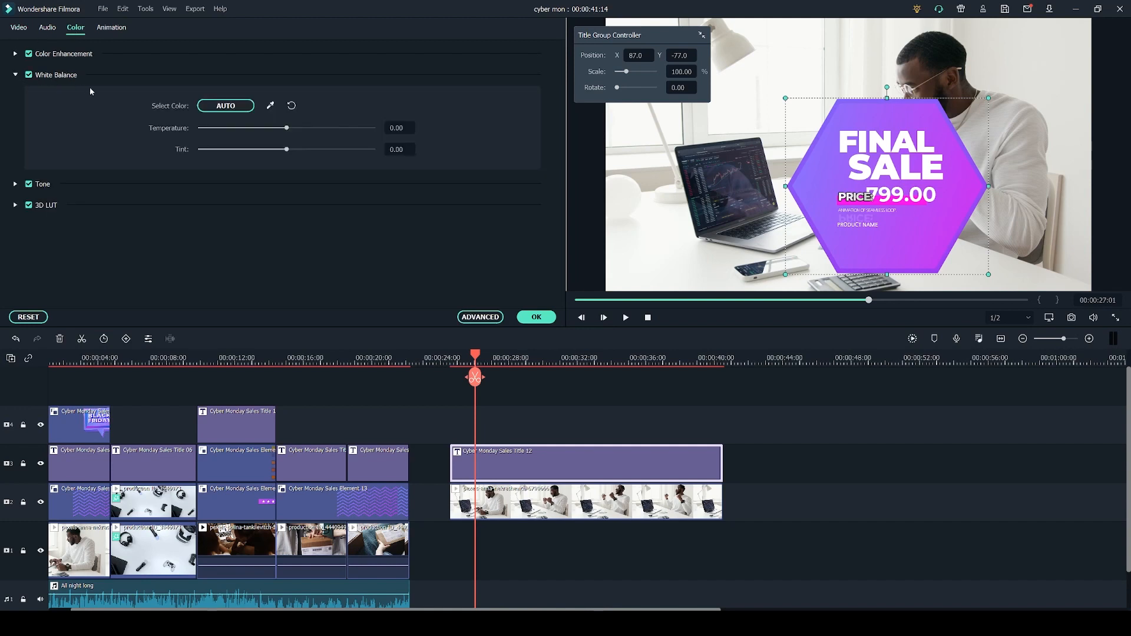
pyautogui.moveTo(288, 130); pyautogui.dragTo(380, 129)
pyautogui.moveTo(295, 147); pyautogui.dragTo(444, 164)
pyautogui.moveTo(373, 130); pyautogui.dragTo(200, 150)
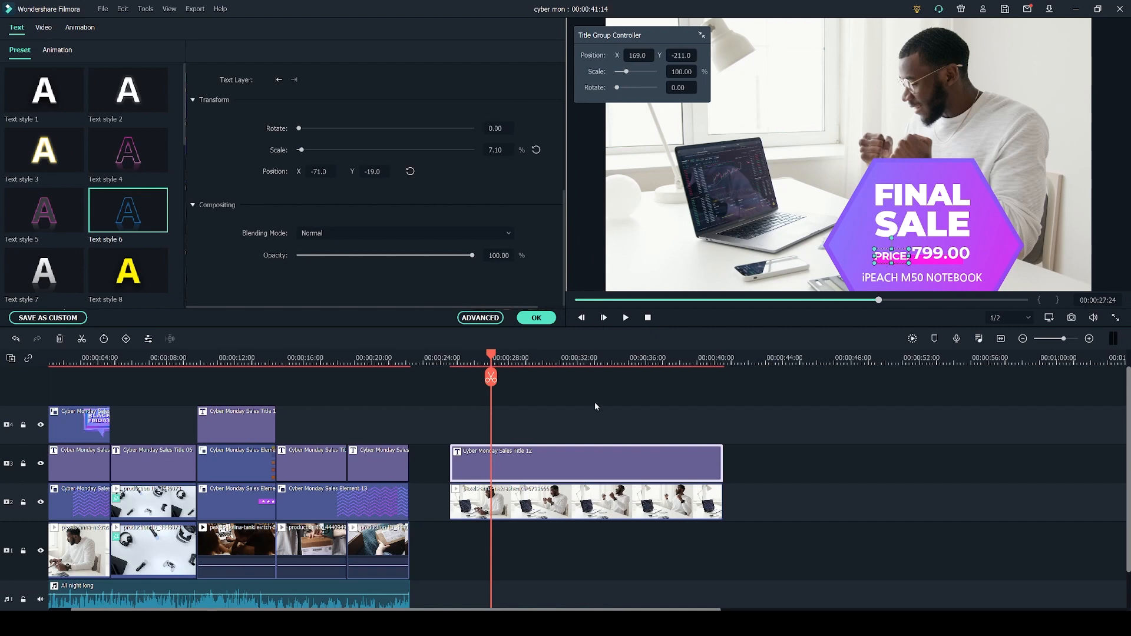
pyautogui.click(536, 318)
# Add Cyber Monday Sales Element 13 on track 3 at the clip's start, moving the title up to track 4.
pyautogui.click(213, 29)
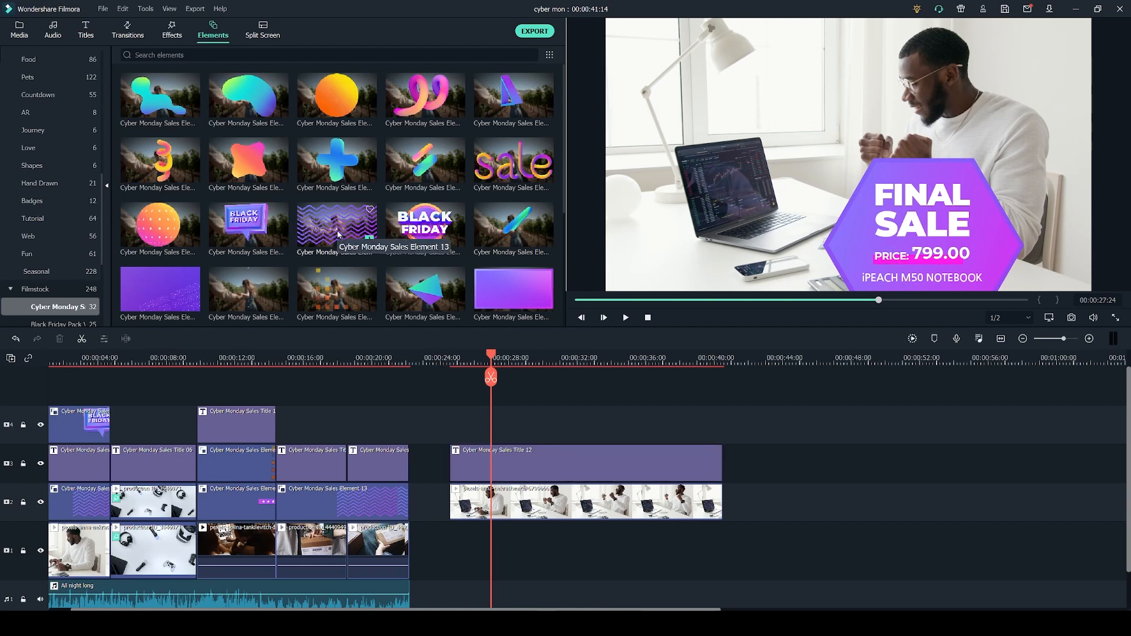
pyautogui.click(338, 229)
pyautogui.moveTo(341, 228); pyautogui.dragTo(863, 465)
pyautogui.click(599, 463)
pyautogui.moveTo(600, 463); pyautogui.dragTo(600, 425)
pyautogui.moveTo(794, 458); pyautogui.dragTo(485, 463)
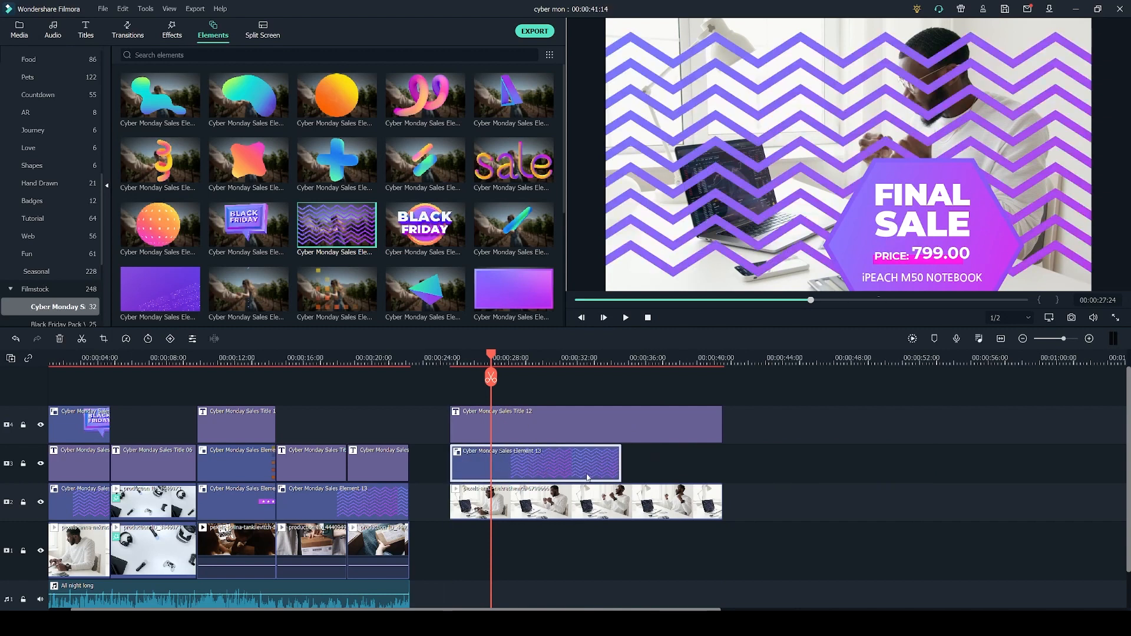
pyautogui.moveTo(521, 466); pyautogui.dragTo(511, 442)
# Move Cyber Monday Sales Element 13 down so its zigzags sit along the bottom of the frame, about X -1, Y -375.
pyautogui.doubleClick(547, 476)
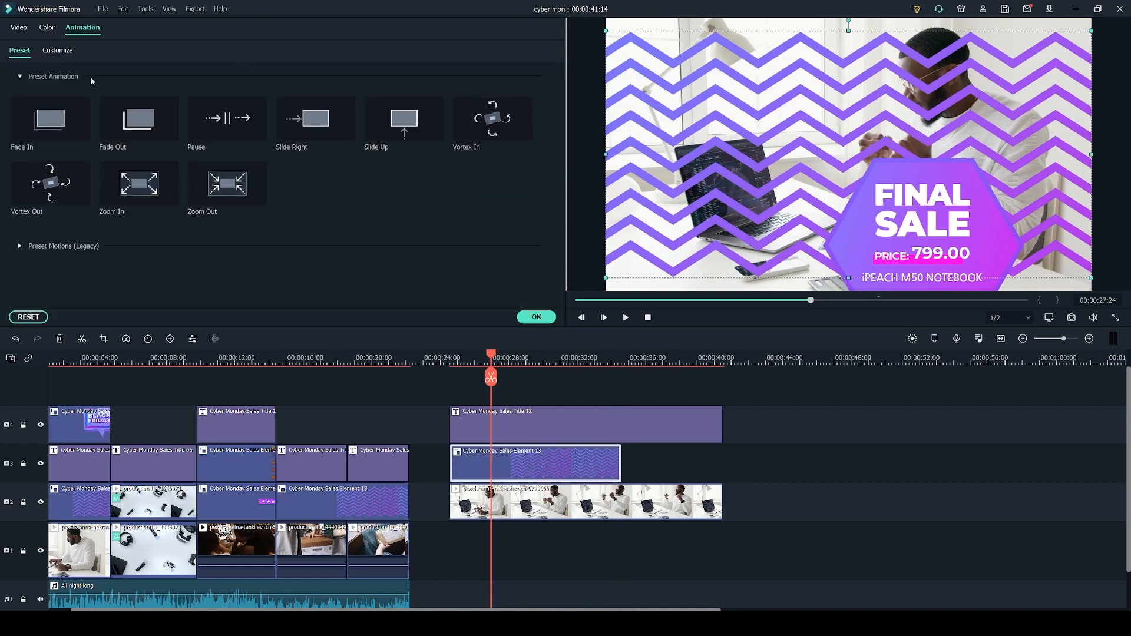
pyautogui.click(19, 27)
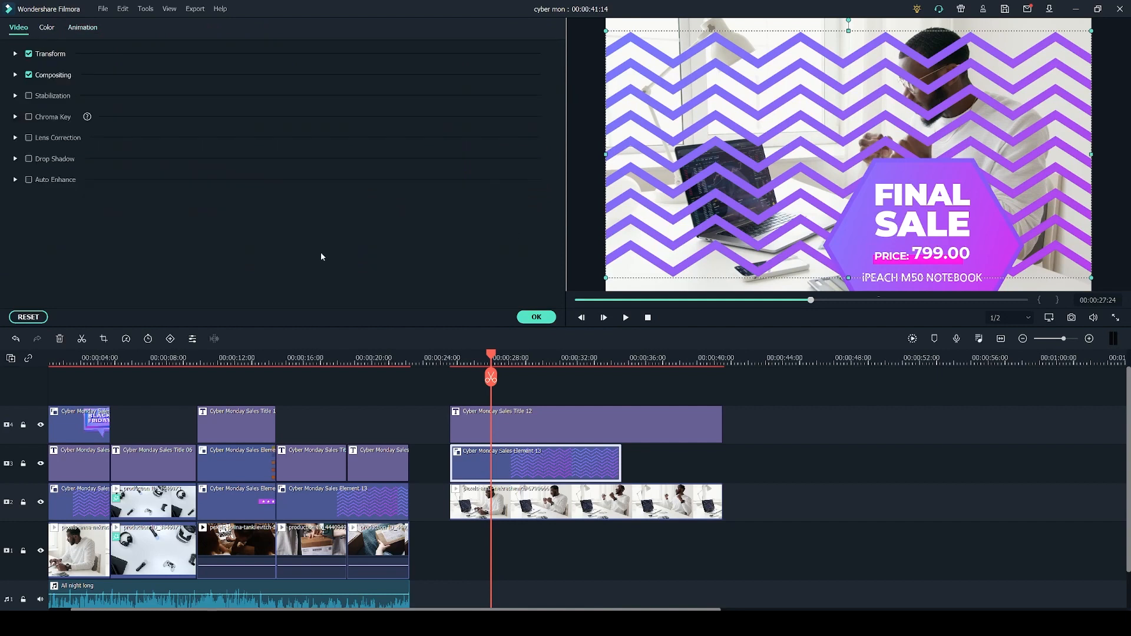
pyautogui.click(15, 54)
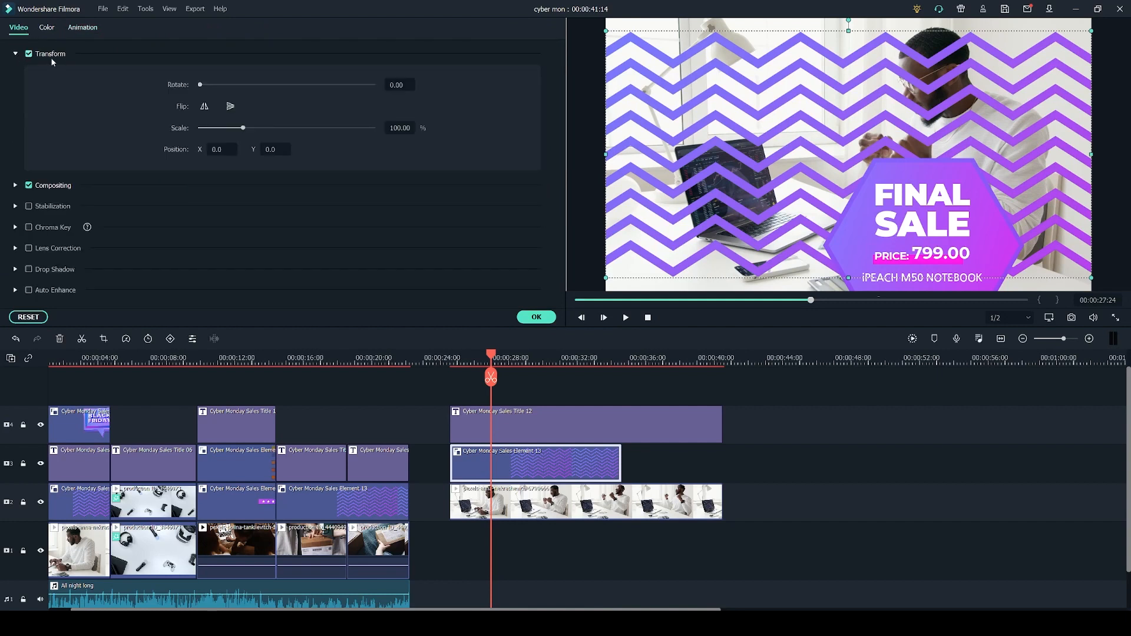
pyautogui.moveTo(243, 128); pyautogui.dragTo(298, 137)
pyautogui.hotkey('ctrl', 'z')
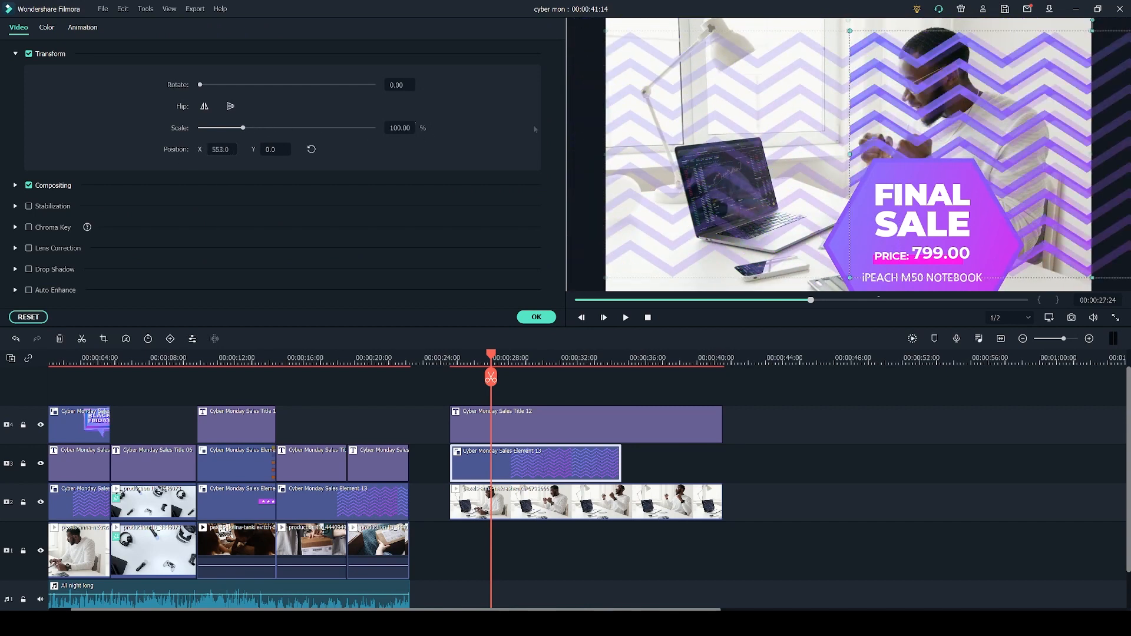
pyautogui.moveTo(705, 97); pyautogui.dragTo(893, 18)
pyautogui.moveTo(792, 194); pyautogui.dragTo(737, 212)
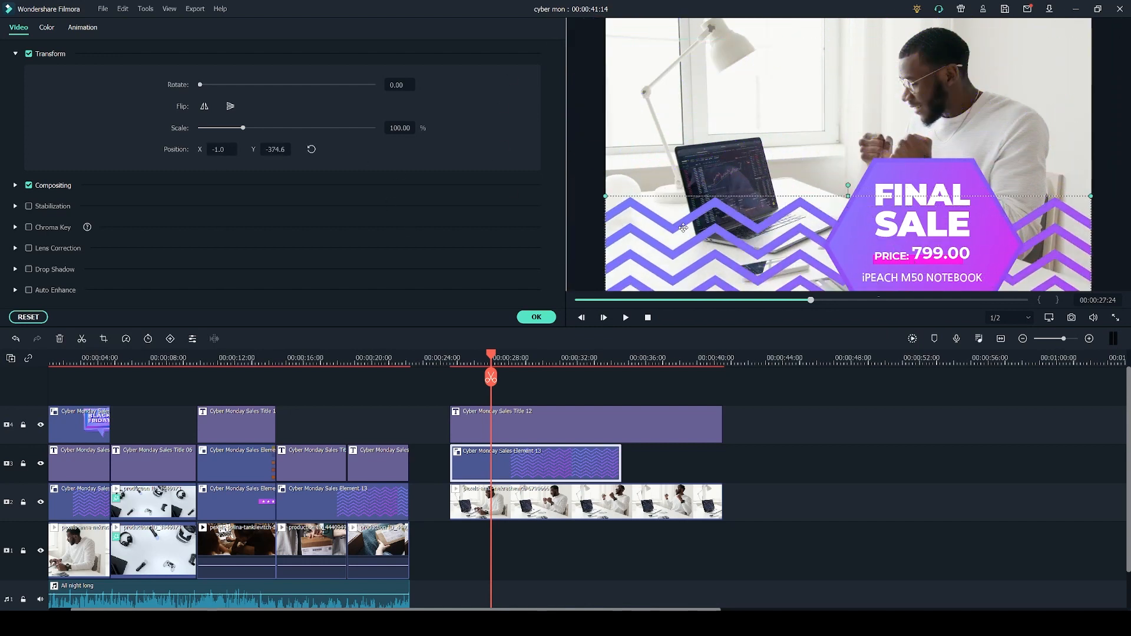
# Add the Black Friday speech-bubble element on a new top track, starting at the same point as the title clip.
pyautogui.click(49, 28)
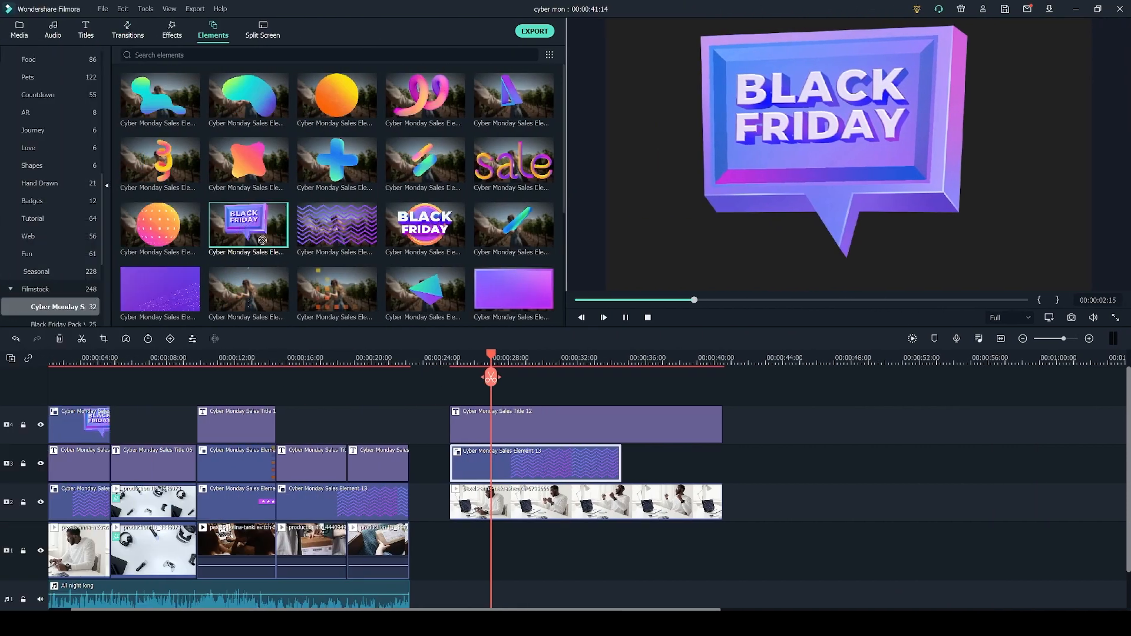
pyautogui.moveTo(248, 227); pyautogui.dragTo(465, 407)
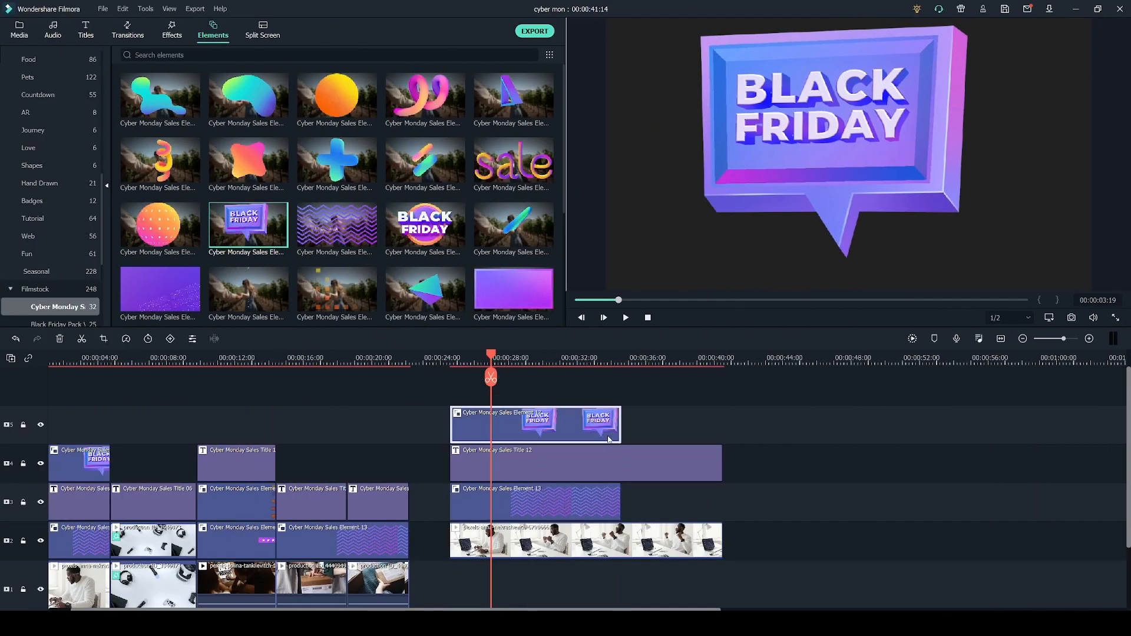
# Shrink the Black Friday element, place it in the upper-left area of the frame and tilt it slightly.
pyautogui.doubleClick(537, 437)
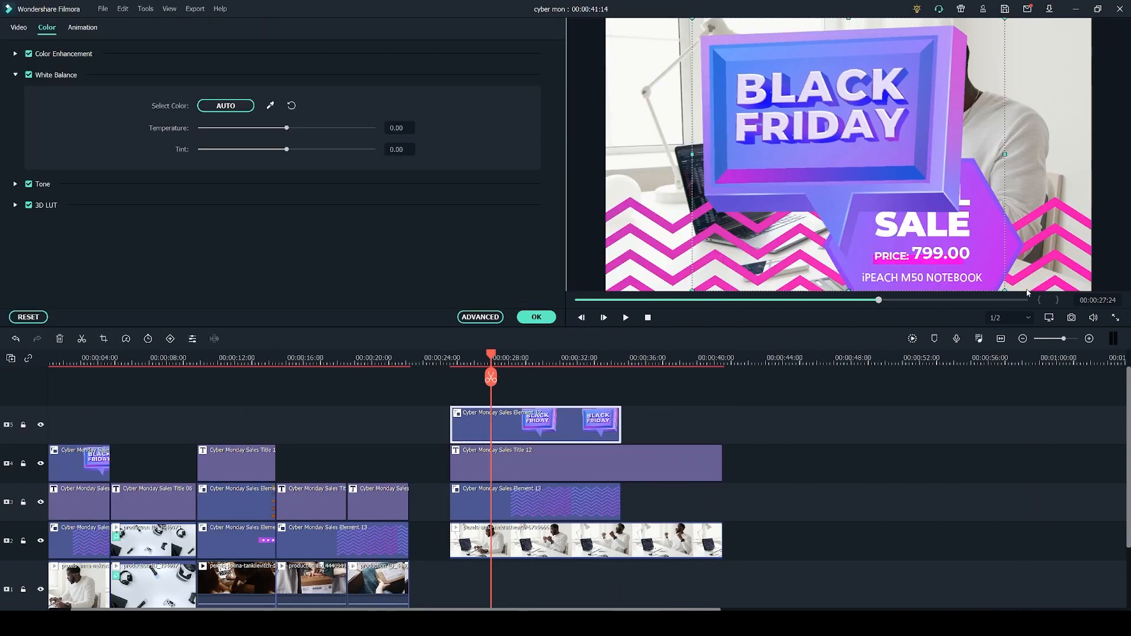
pyautogui.moveTo(1007, 291); pyautogui.dragTo(738, 141)
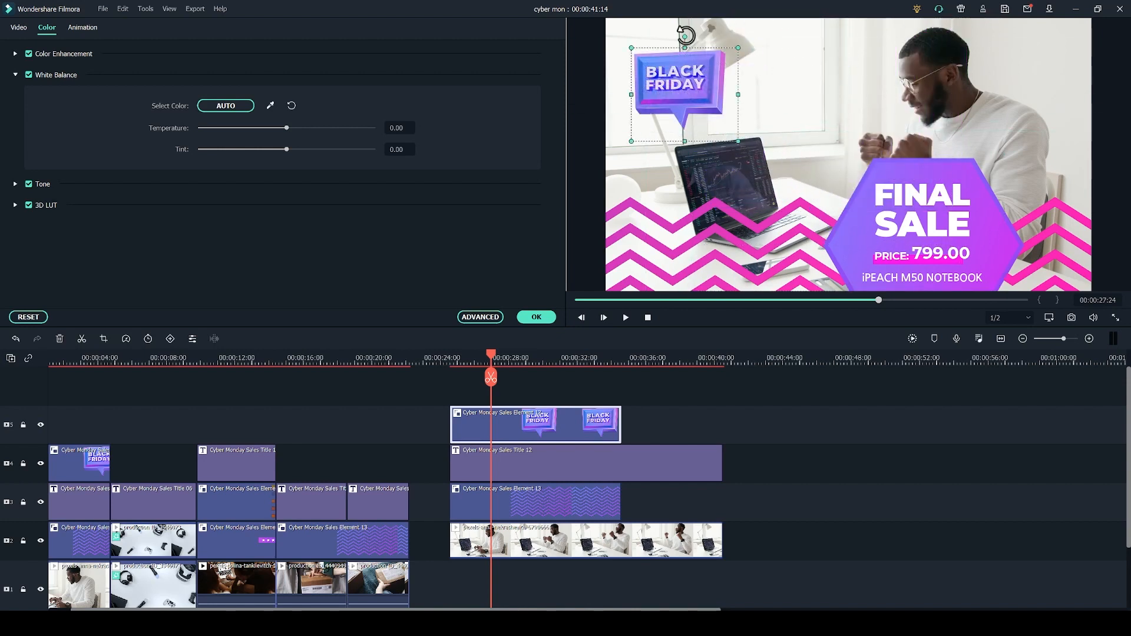
pyautogui.moveTo(679, 32); pyautogui.dragTo(732, 23)
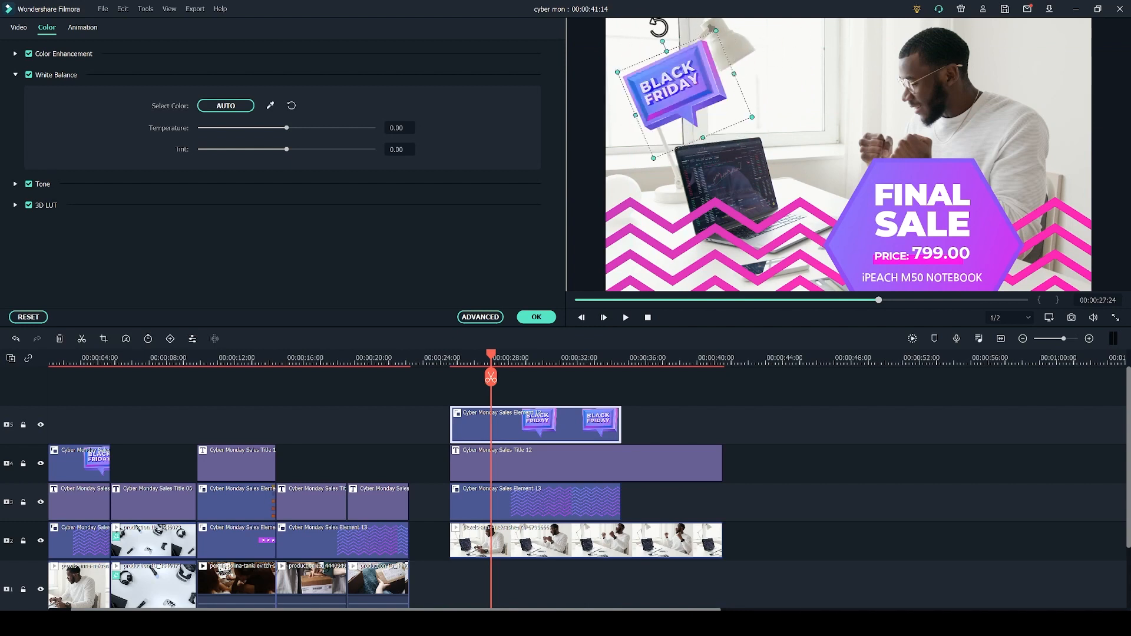
pyautogui.moveTo(732, 23); pyautogui.dragTo(695, 28)
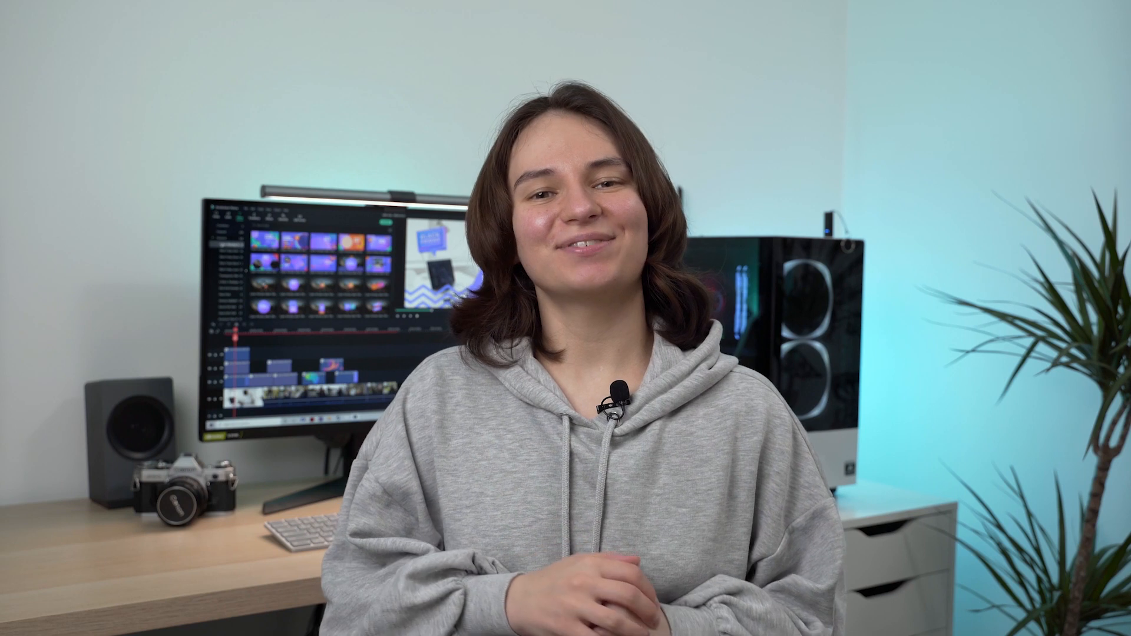